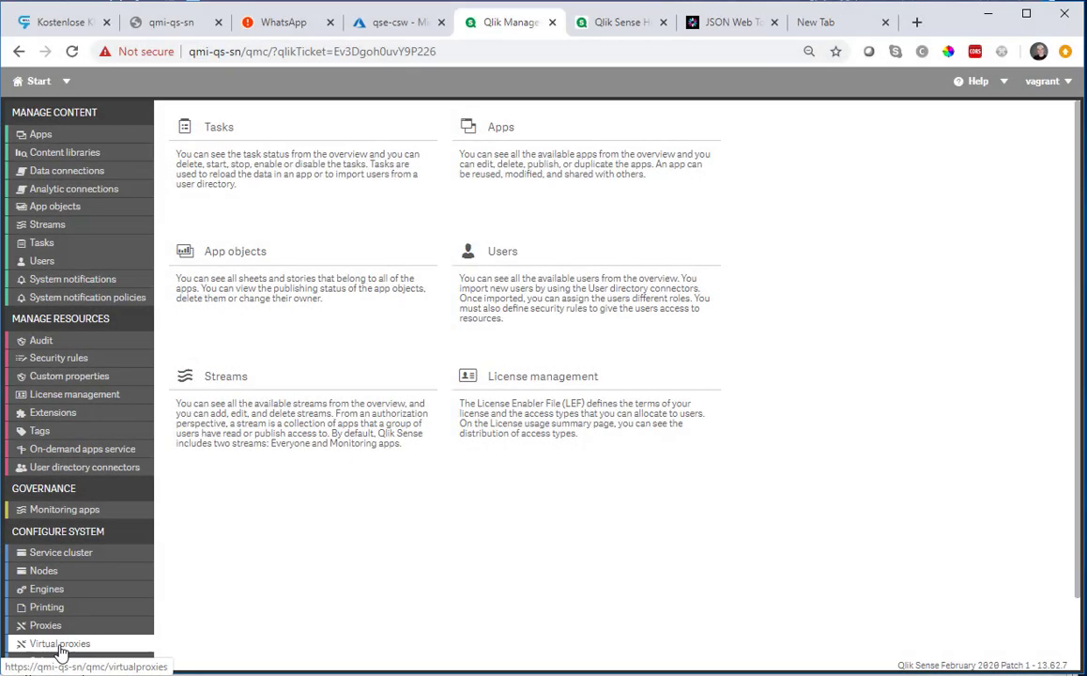
# - Open the jwt virtual proxy and review its JWT certificate and userId/userDirectory attribute settings
pyautogui.click(60, 651)
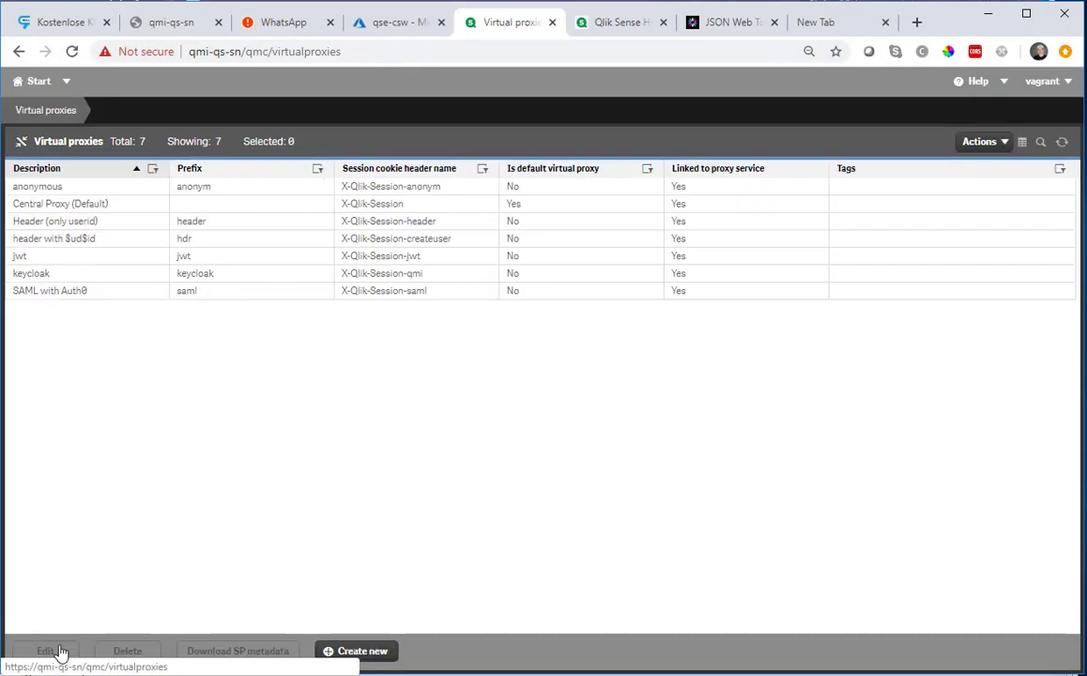
pyautogui.click(106, 261)
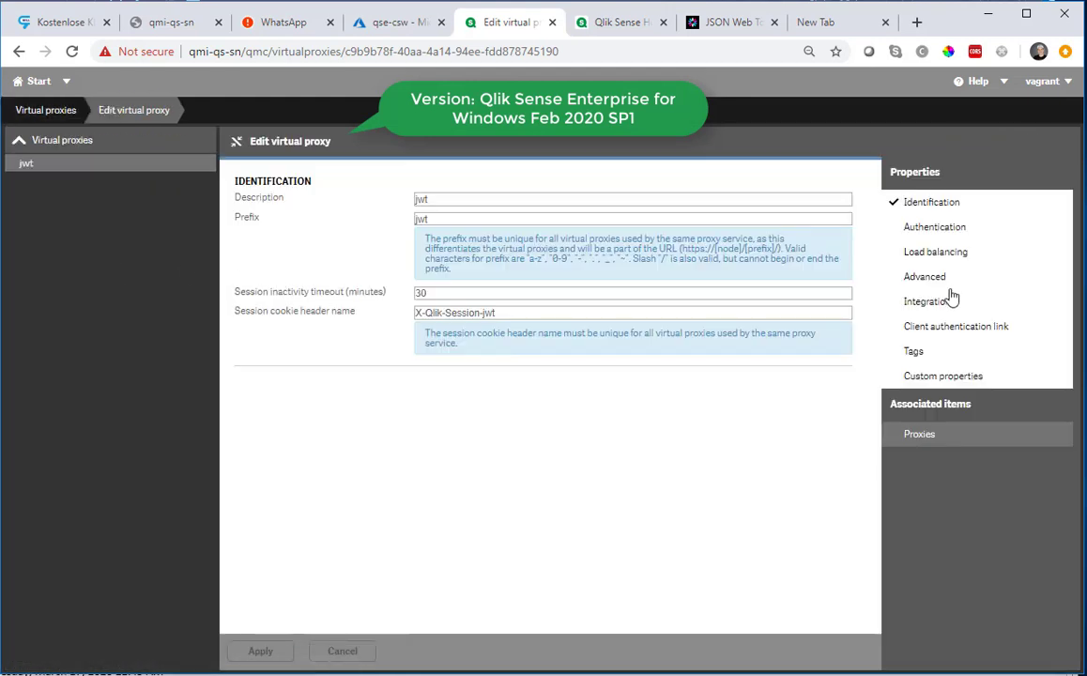
pyautogui.click(957, 227)
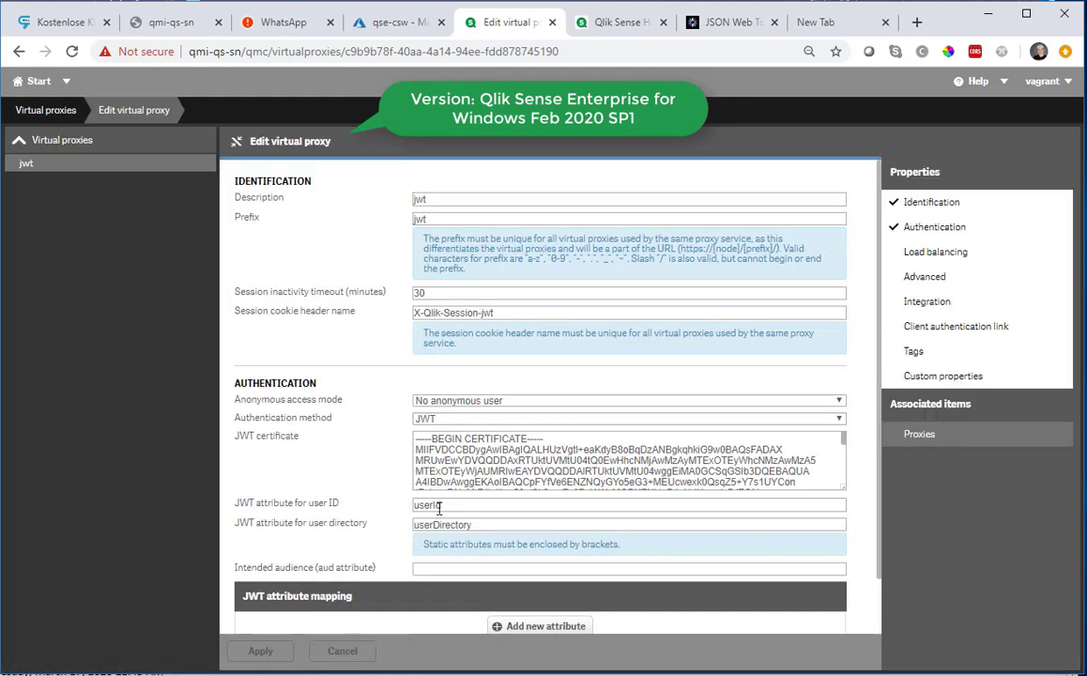
pyautogui.doubleClick(457, 448)
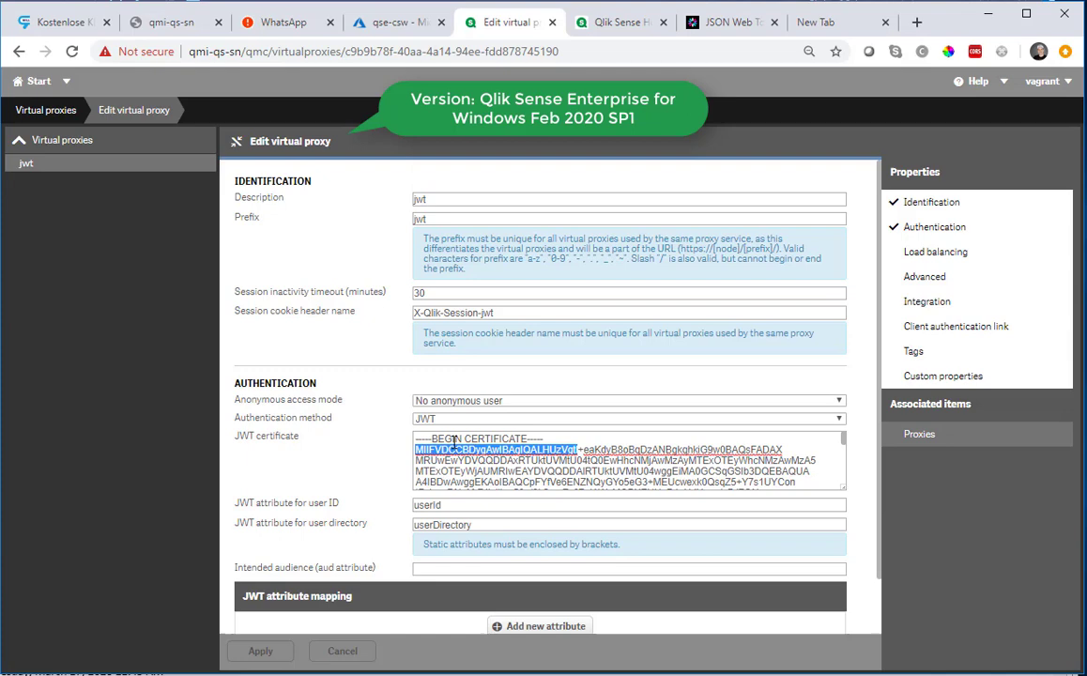
pyautogui.doubleClick(436, 505)
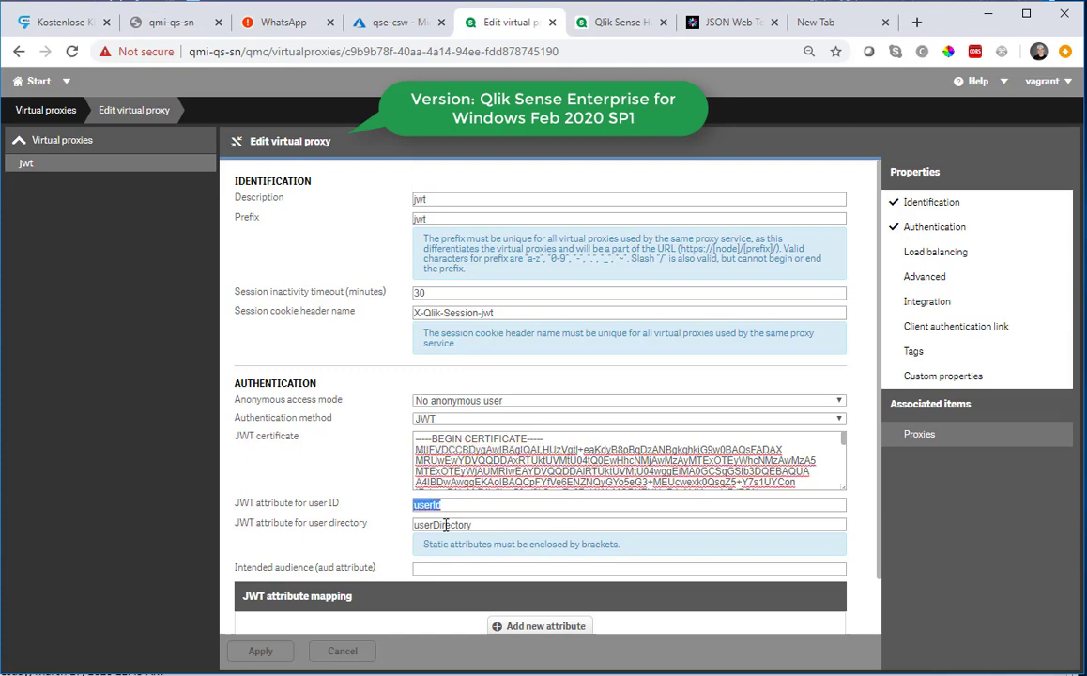
pyautogui.doubleClick(444, 525)
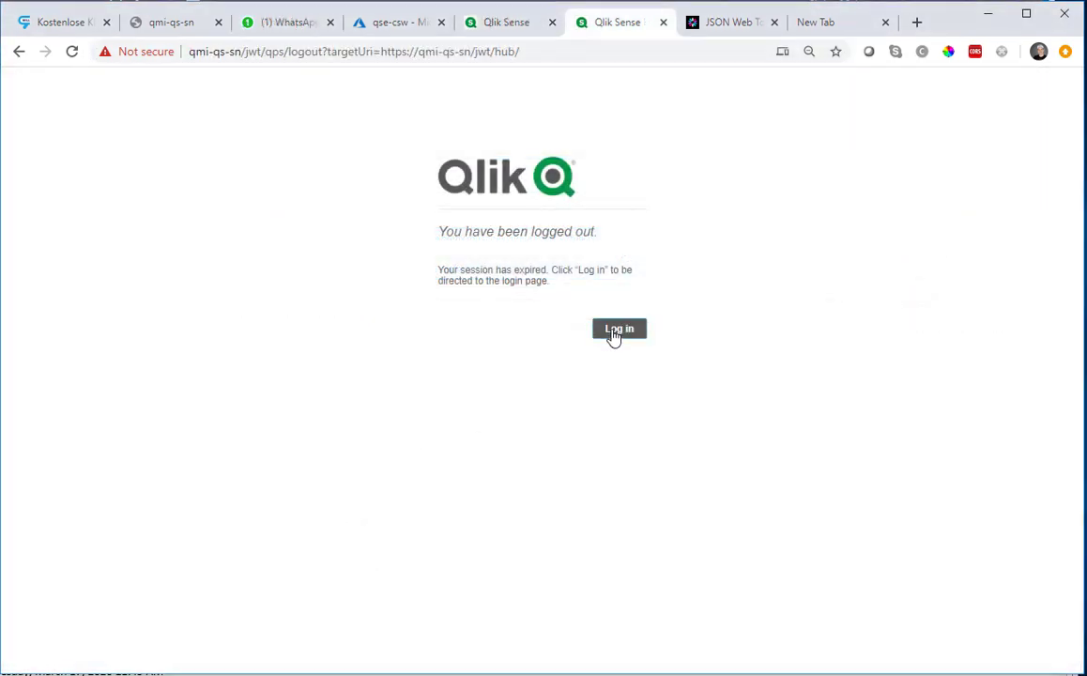
# - Log in to the jwt hub and highlight the 401 'expected an authentication header' error
pyautogui.click(619, 329)
pyautogui.moveTo(436, 305); pyautogui.dragTo(608, 321)
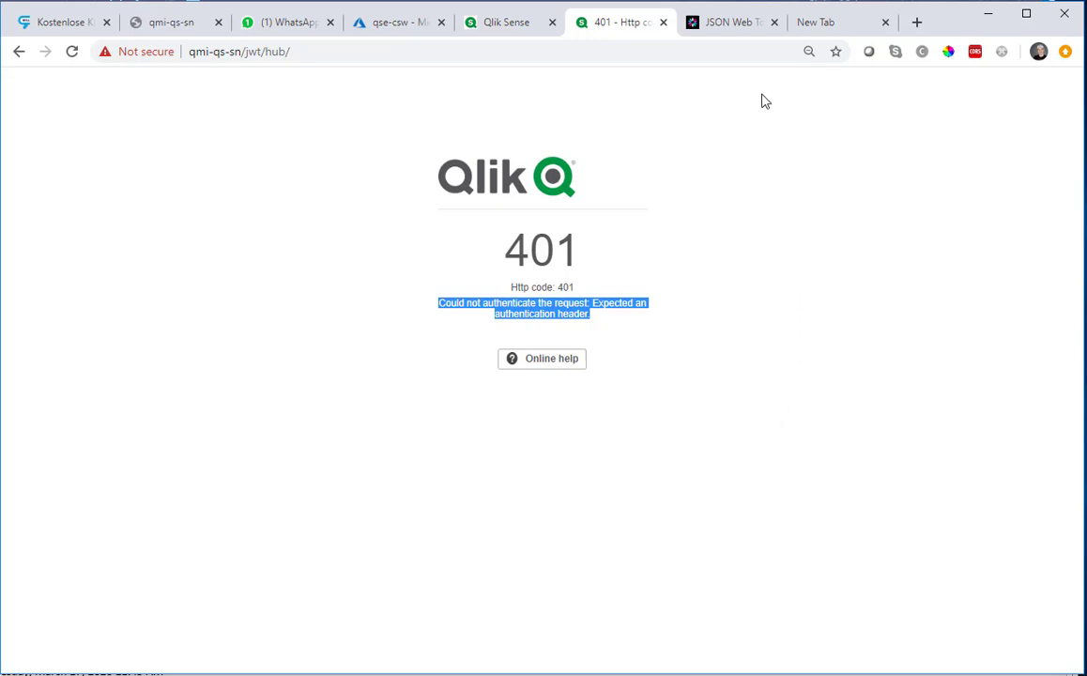
# - Copy the jwt.io encoded token, enable the last Authorization bearer header in ModHeader, and reload the hub
pyautogui.click(720, 34)
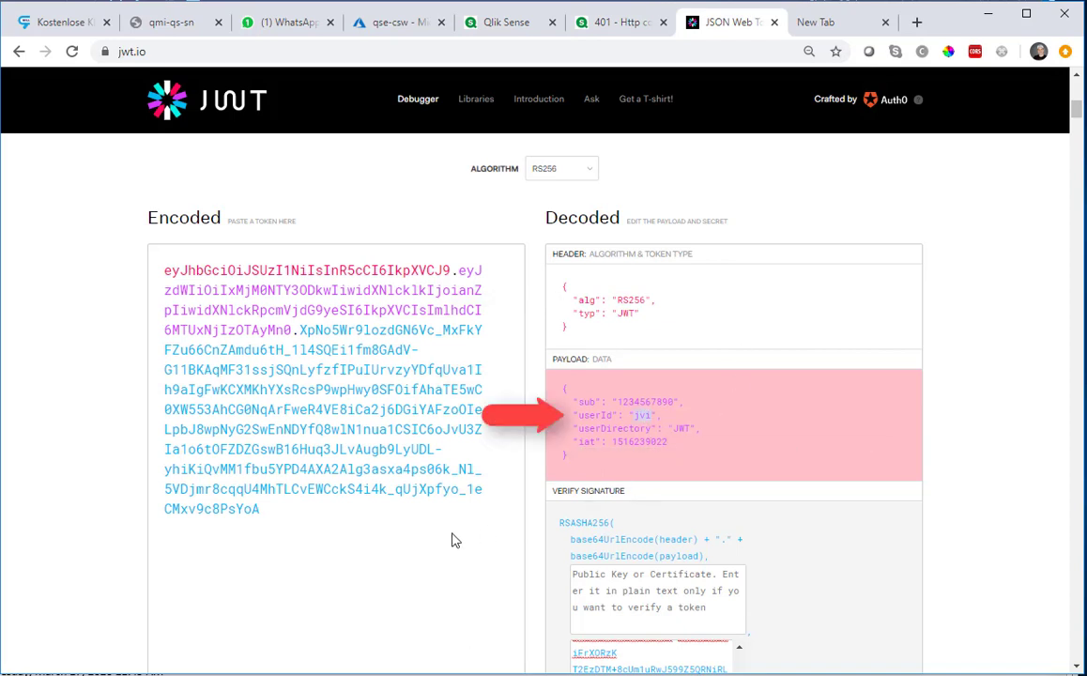
pyautogui.moveTo(323, 517)
pyautogui.mouseDown()
pyautogui.moveTo(150, 366)
pyautogui.moveTo(141, 275)
pyautogui.mouseUp()
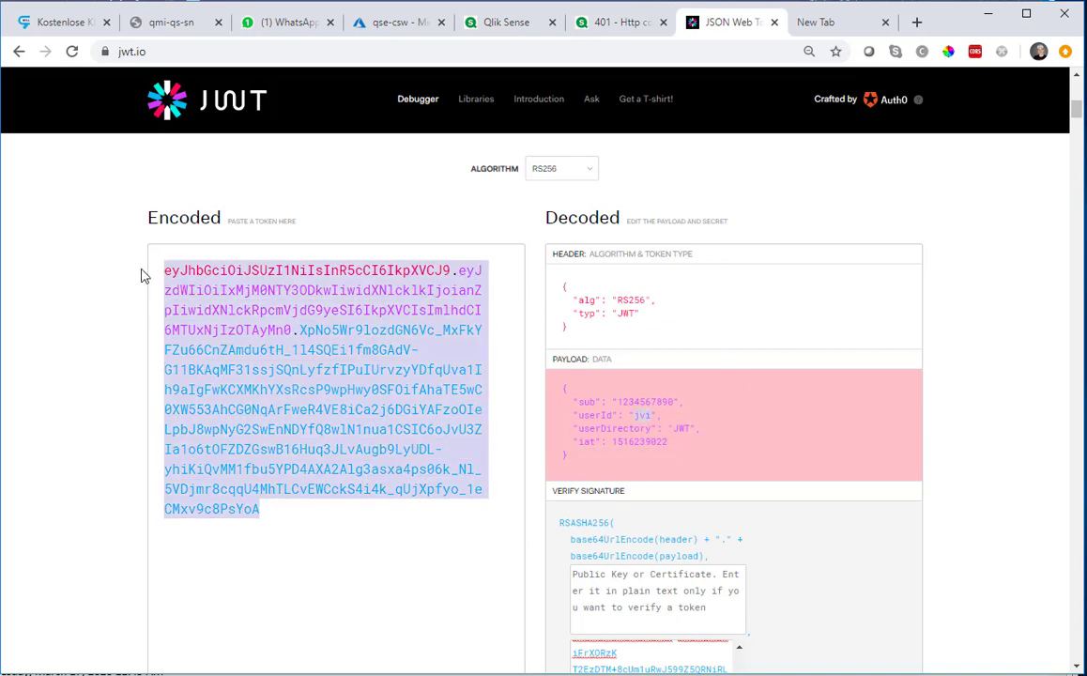
pyautogui.click(1002, 54)
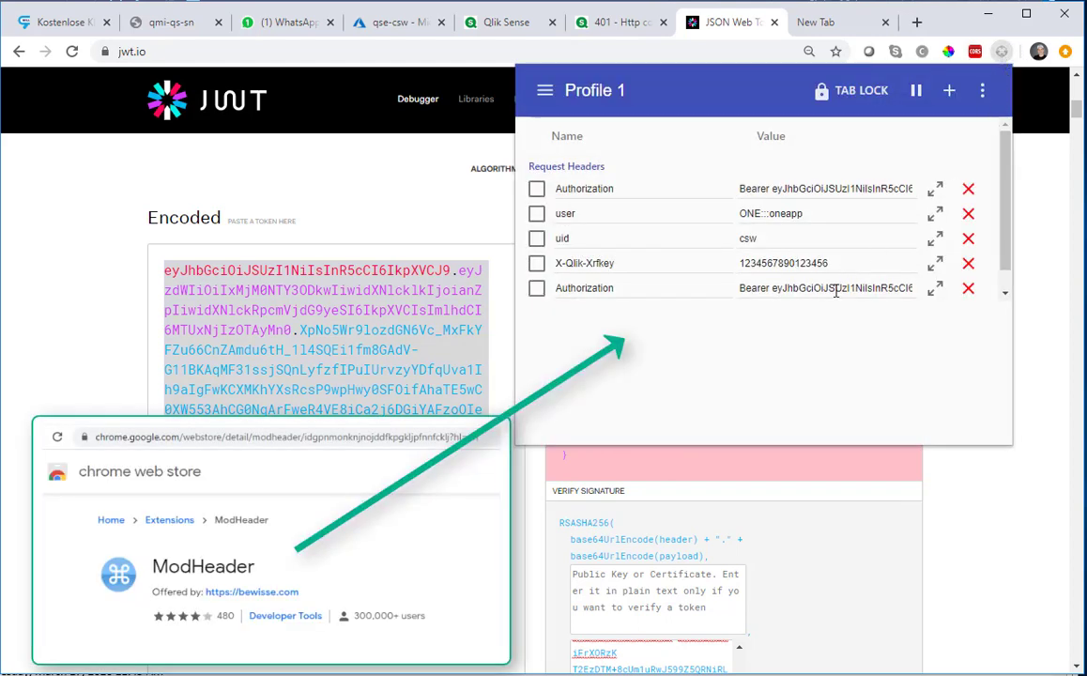
pyautogui.click(536, 288)
pyautogui.click(101, 206)
pyautogui.click(634, 28)
pyautogui.click(73, 51)
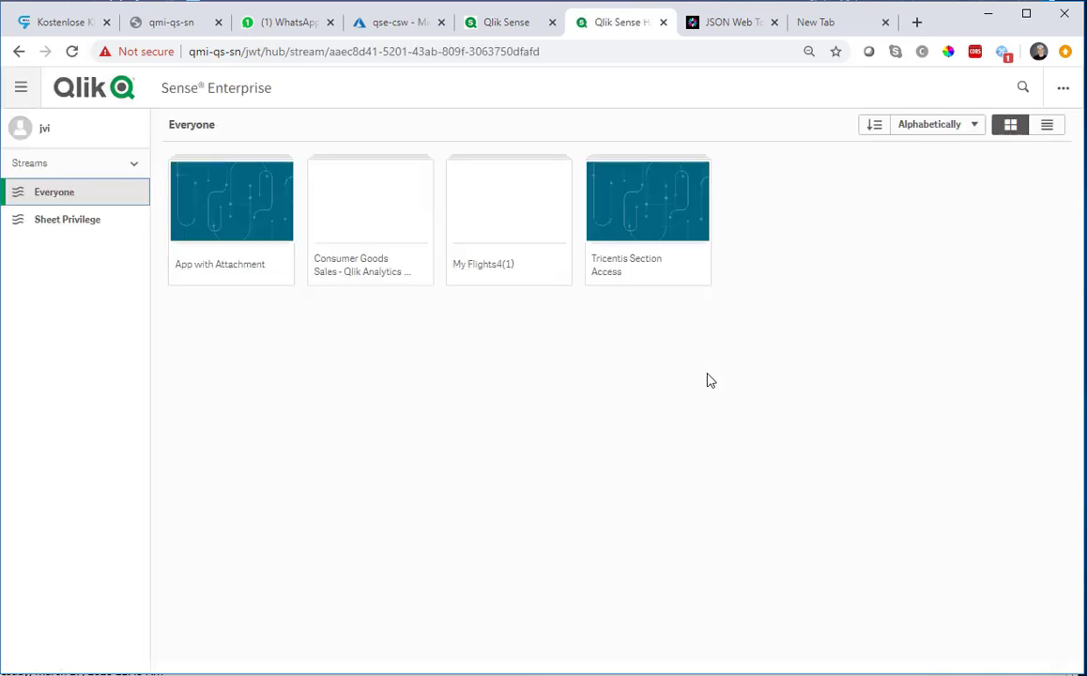
# - Show the site's cookies in DevTools and disable the last Authorization header
pyautogui.press('F12')
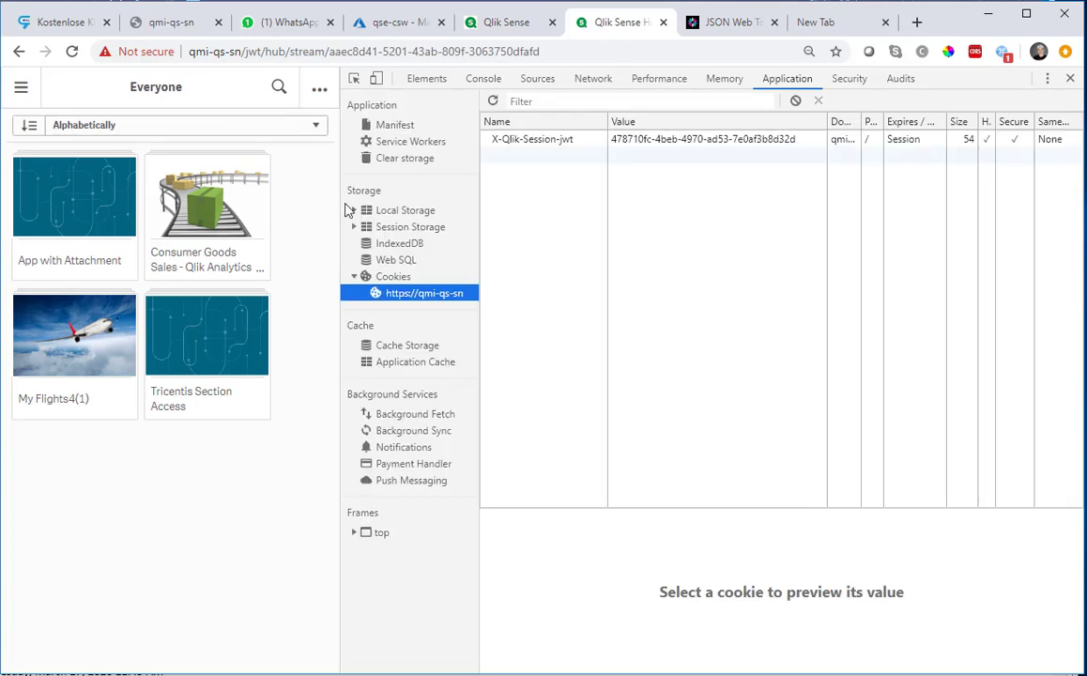
pyautogui.moveTo(342, 202); pyautogui.dragTo(521, 190)
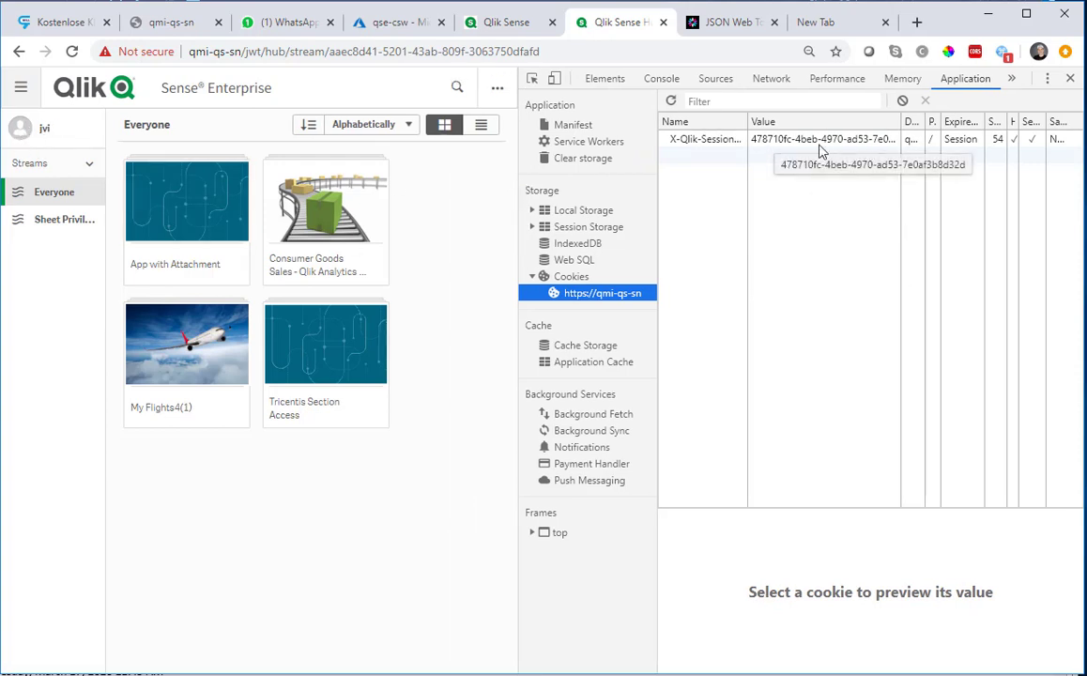
pyautogui.click(1006, 54)
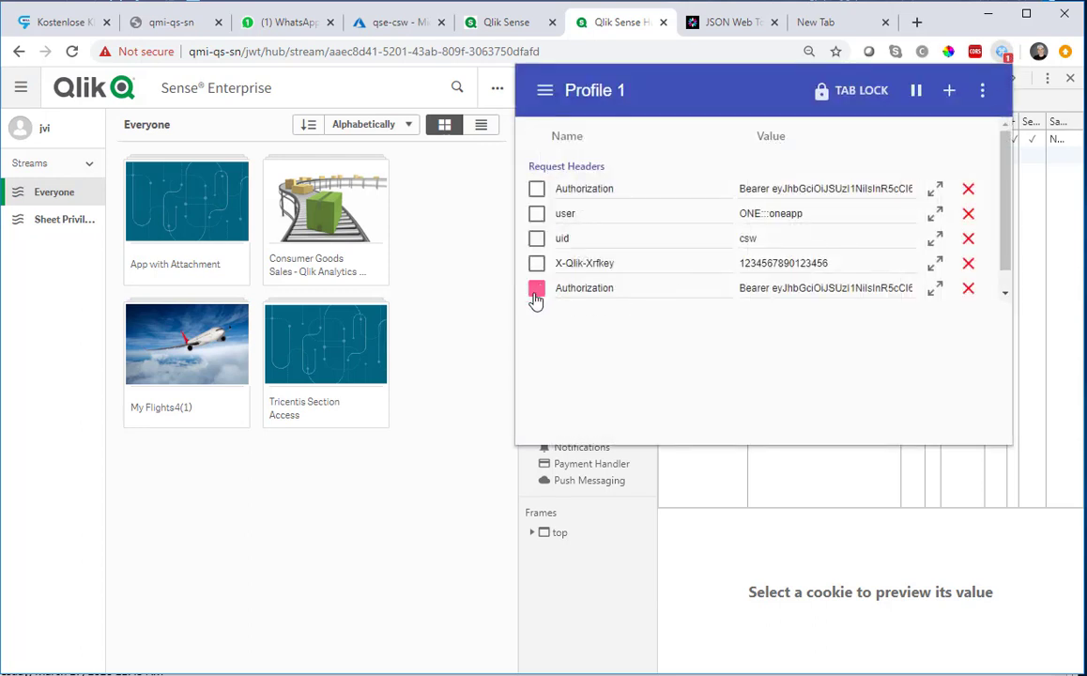
pyautogui.click(474, 325)
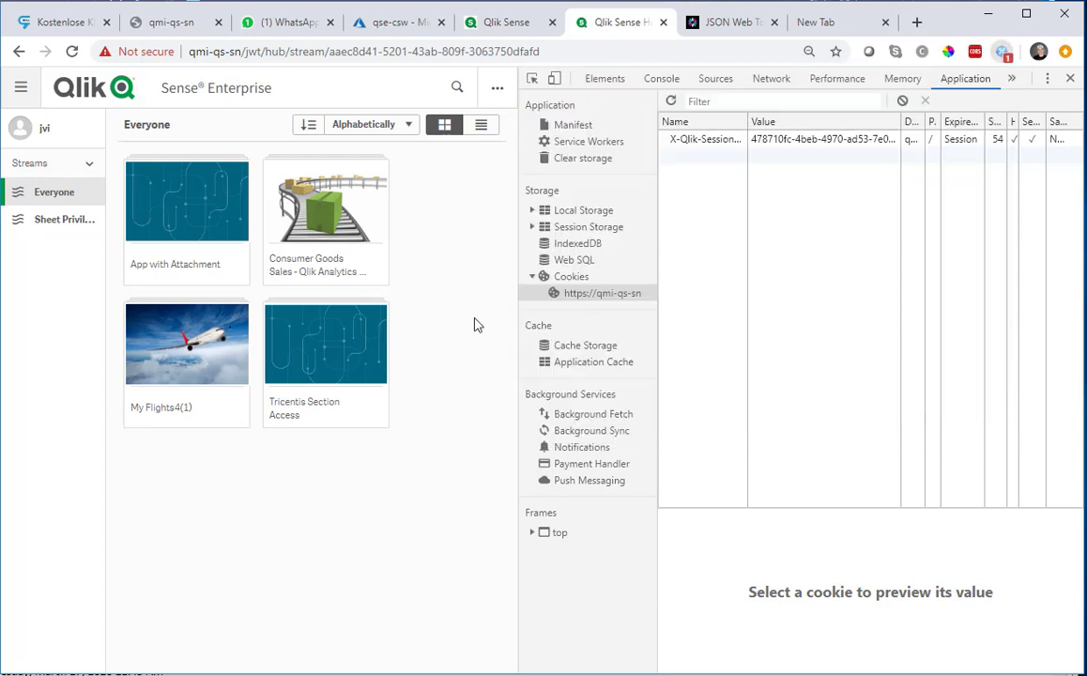
# - Reload the hub on its session cookie, then enable the first Authorization header
pyautogui.click(73, 52)
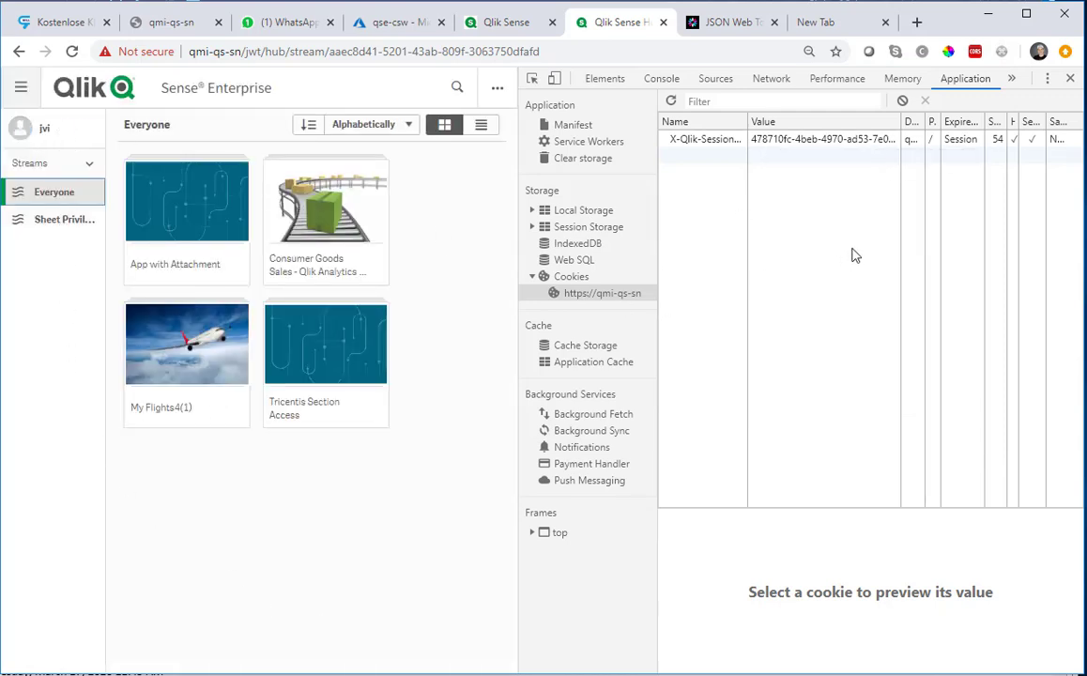
pyautogui.click(1003, 53)
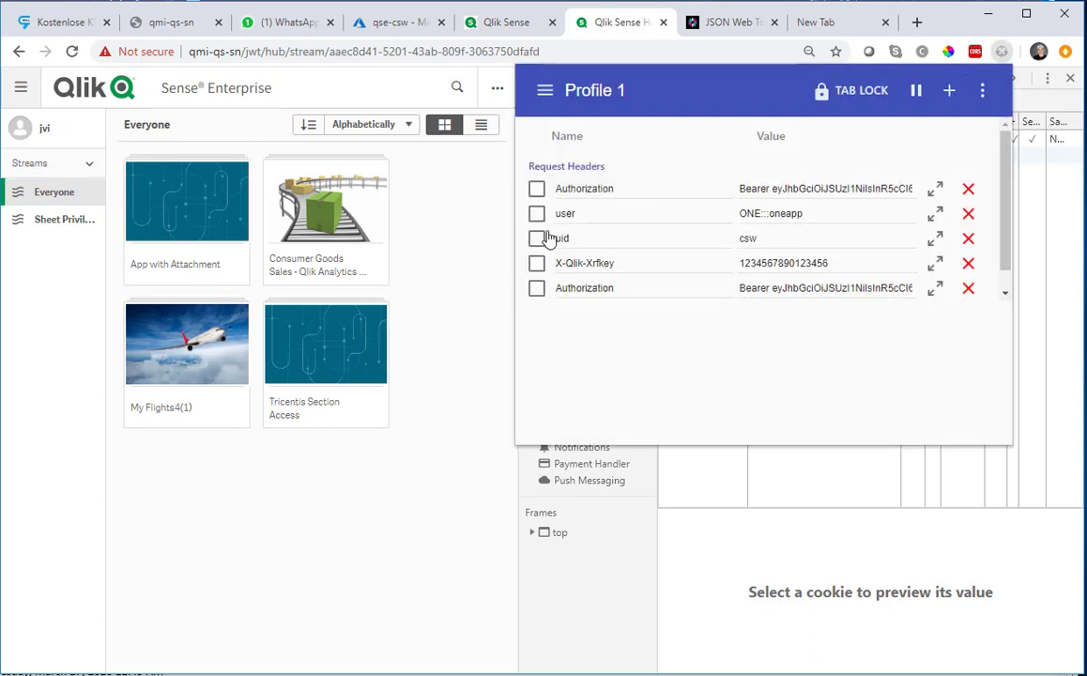
pyautogui.click(536, 189)
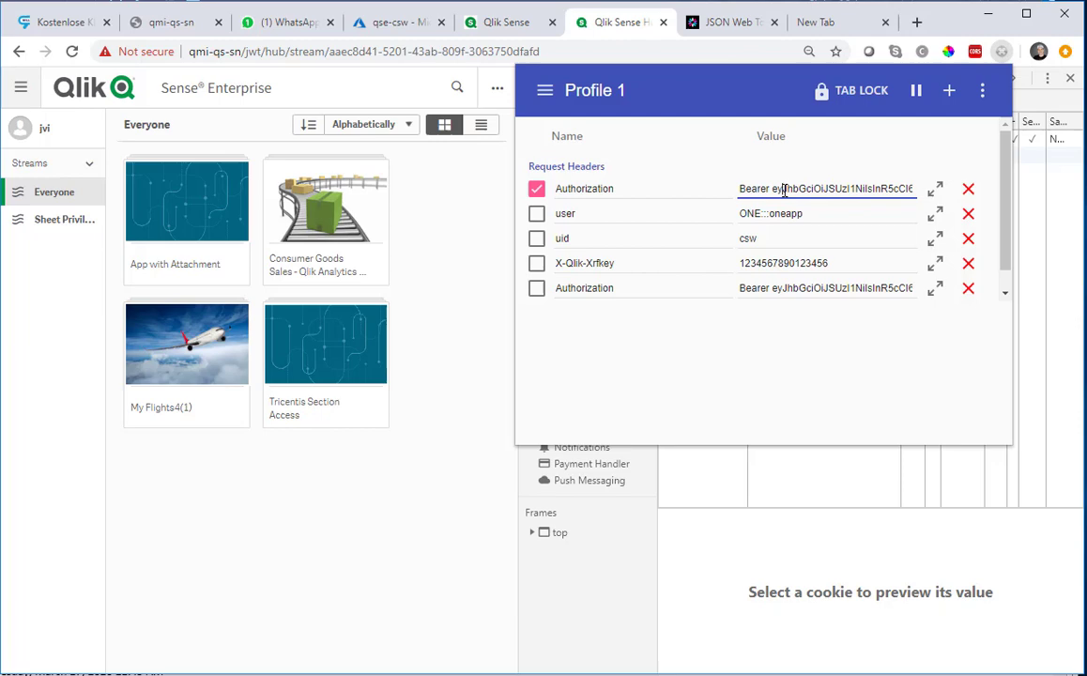
# - Decode the first header's token in jwt.io, confirming userId csw and userDirectory JWT
pyautogui.doubleClick(751, 189)
pyautogui.click(737, 22)
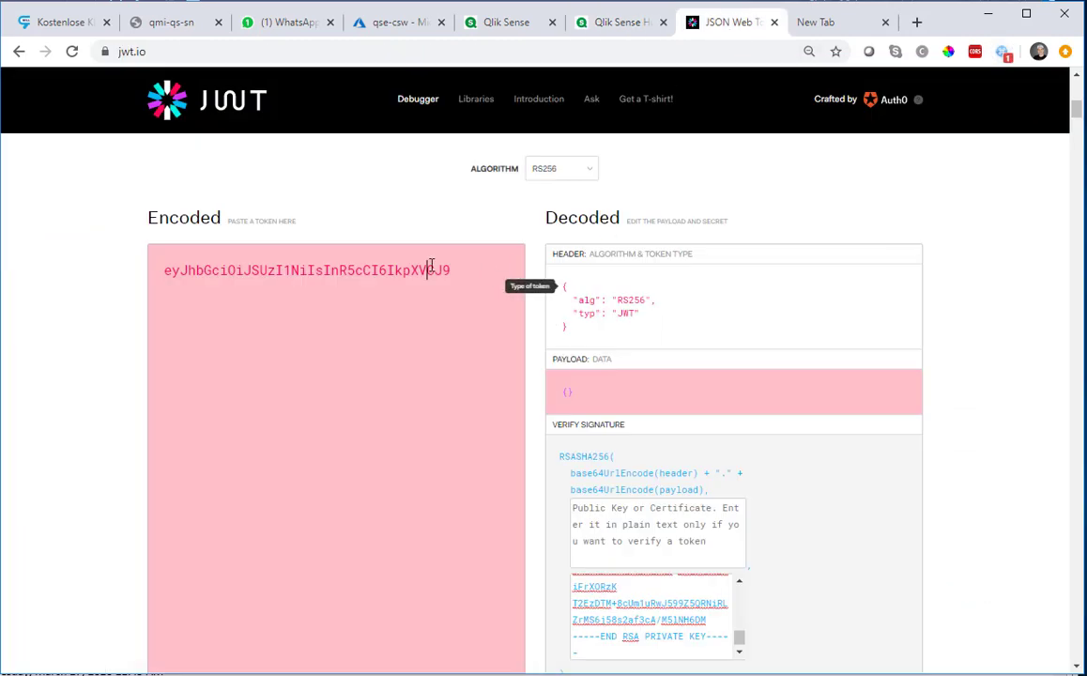
pyautogui.hotkey('ctrl', 'a')
pyautogui.hotkey('ctrl', 'v')
pyautogui.moveTo(575, 419); pyautogui.dragTo(627, 419)
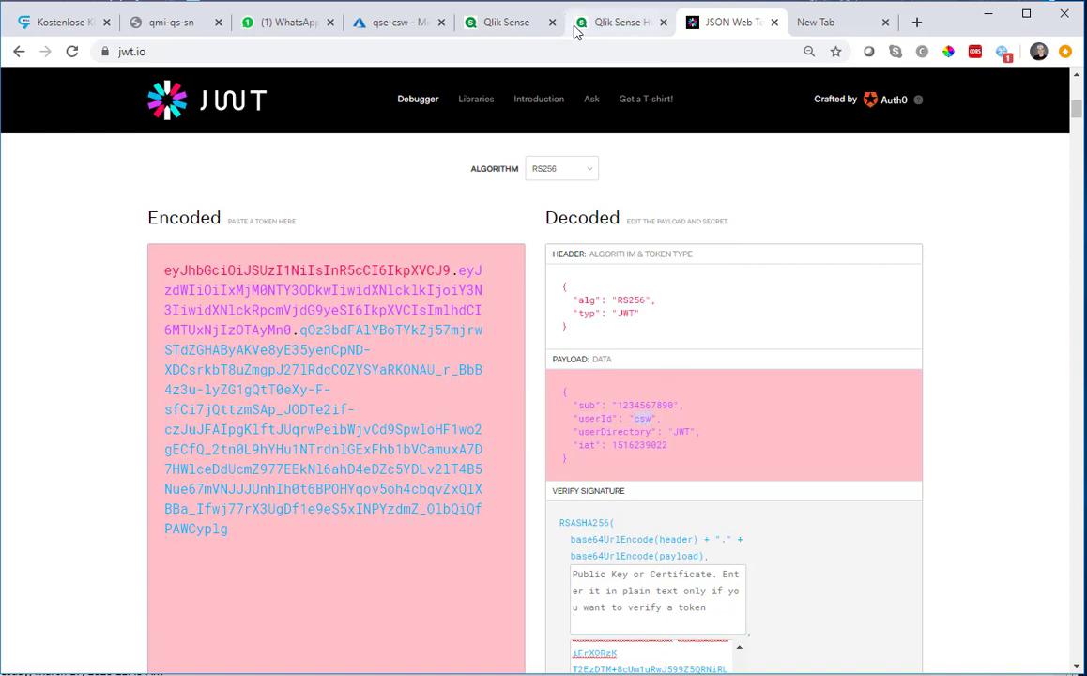
pyautogui.click(617, 25)
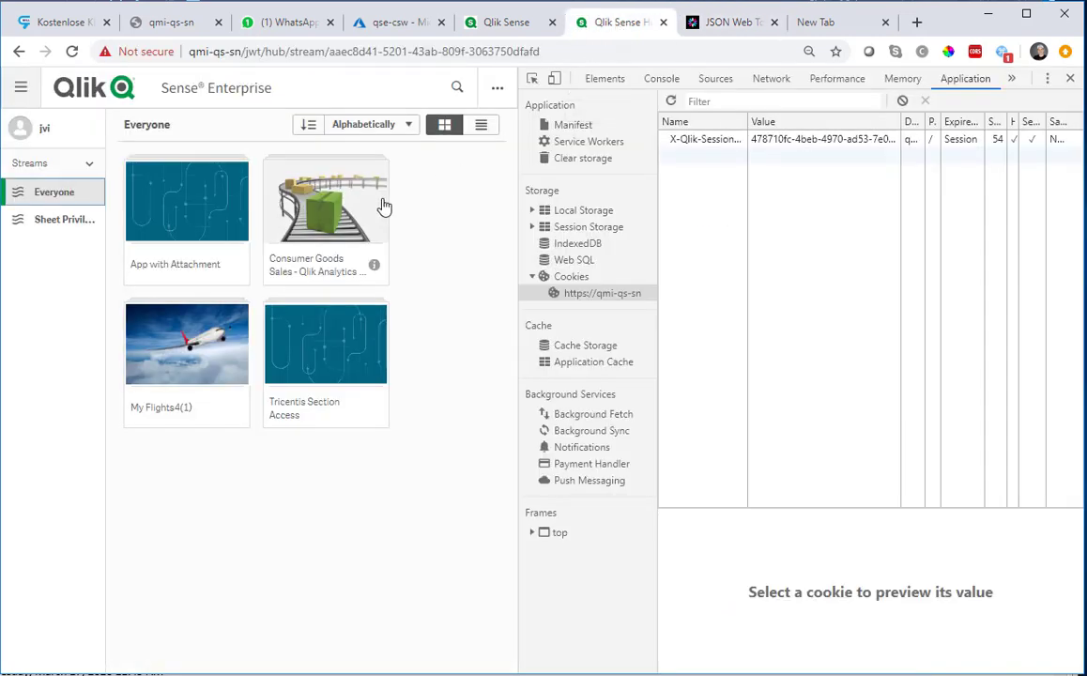
# - Reload the hub with the new token, then stop sending the first Authorization header and reload
pyautogui.click(74, 53)
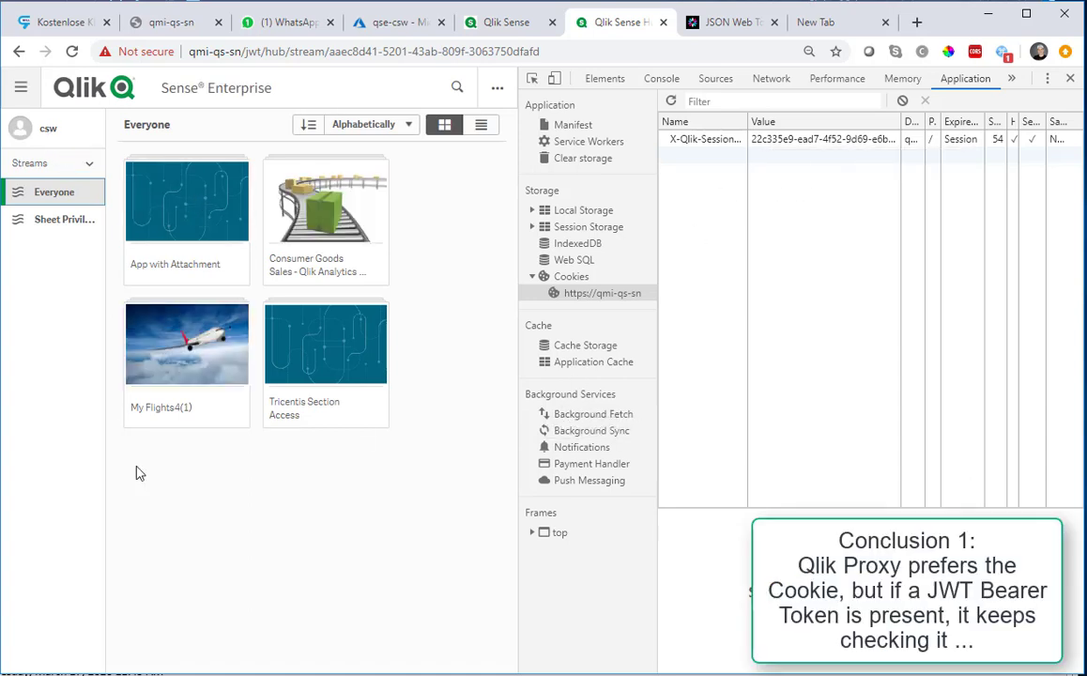
pyautogui.click(1002, 50)
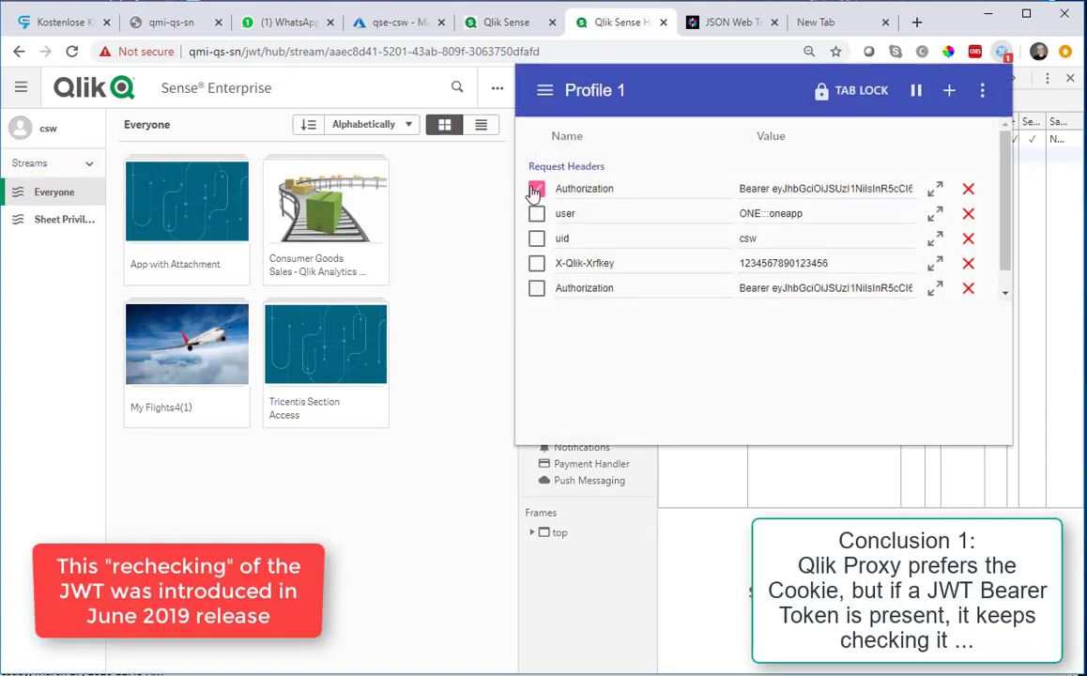
pyautogui.click(53, 174)
pyautogui.click(71, 51)
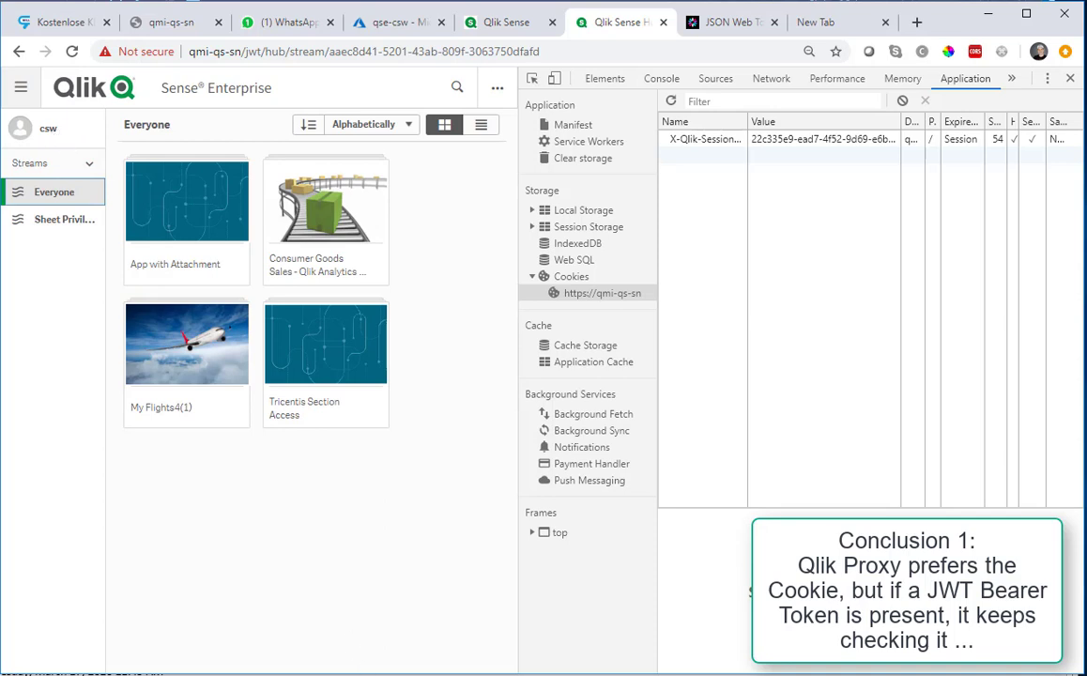
# - Delete the site's session cookies in DevTools and reload to get the authentication error
pyautogui.click(783, 140)
pyautogui.click(901, 100)
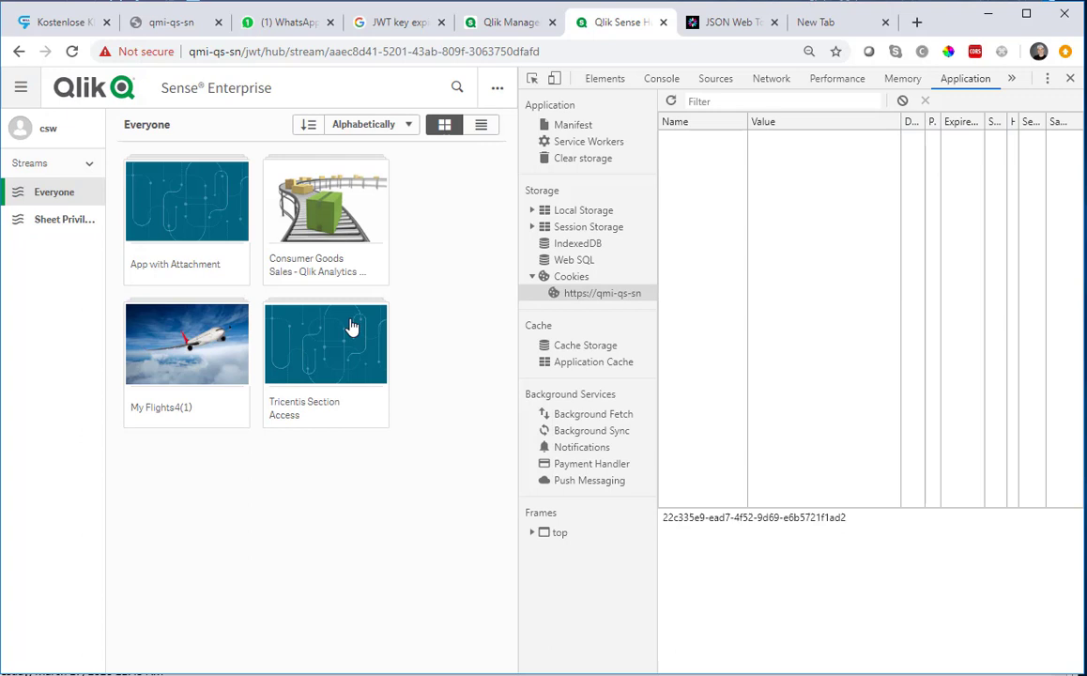
pyautogui.click(71, 52)
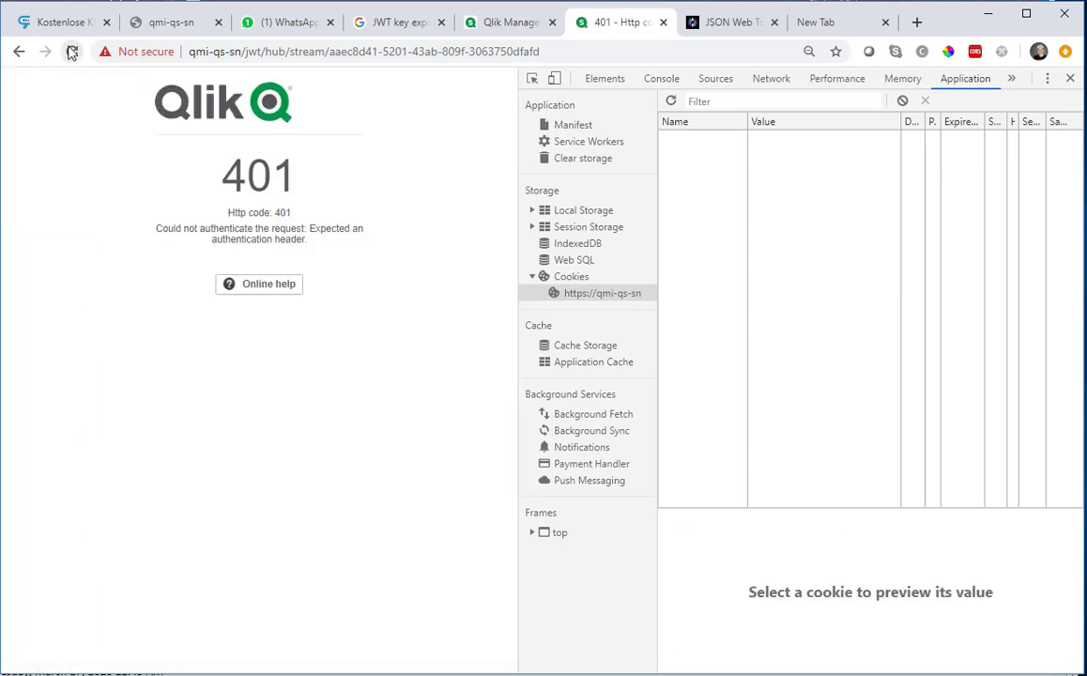
pyautogui.moveTo(158, 228); pyautogui.dragTo(317, 261)
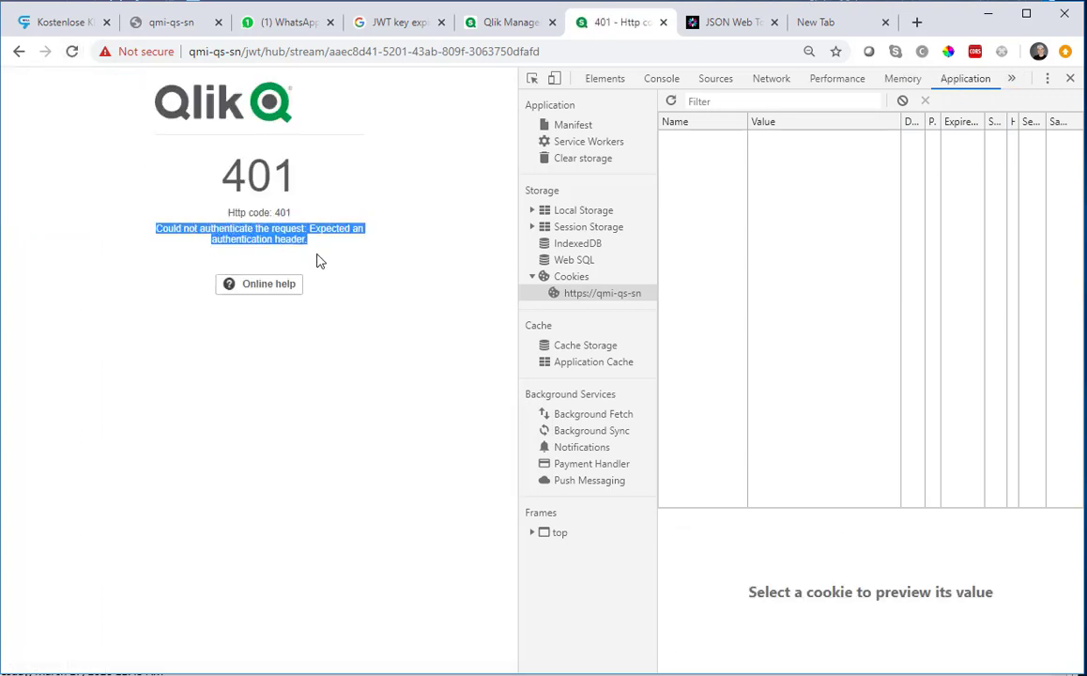
# - Re-enable the first Authorization header and reload so the hub reopens as csw
pyautogui.click(1002, 54)
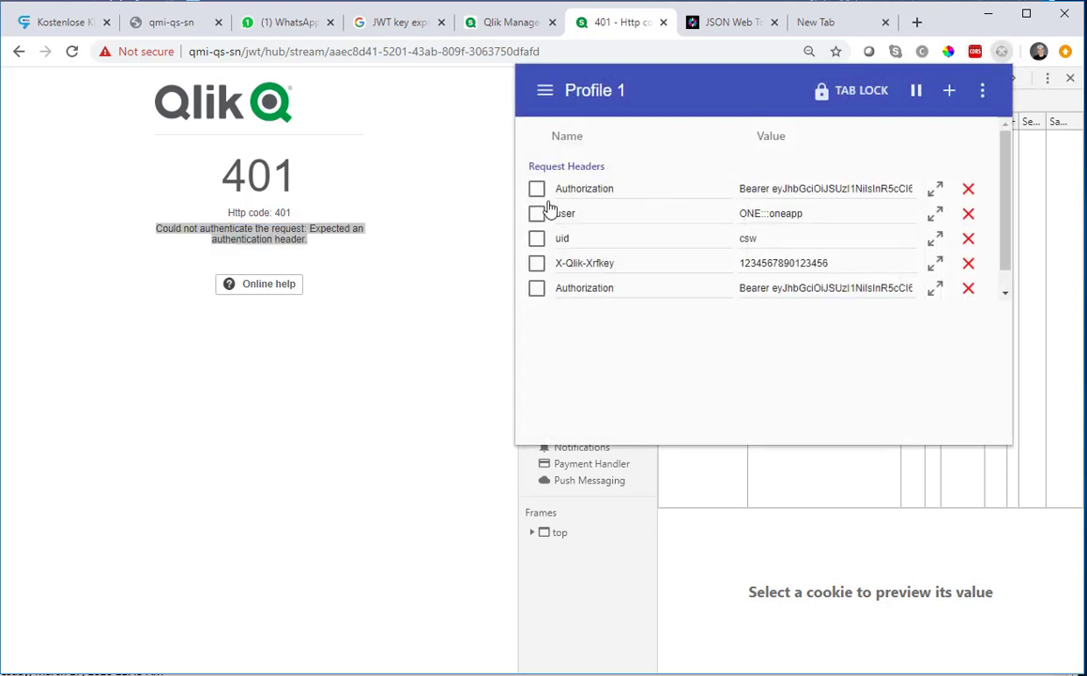
pyautogui.click(536, 188)
pyautogui.click(447, 262)
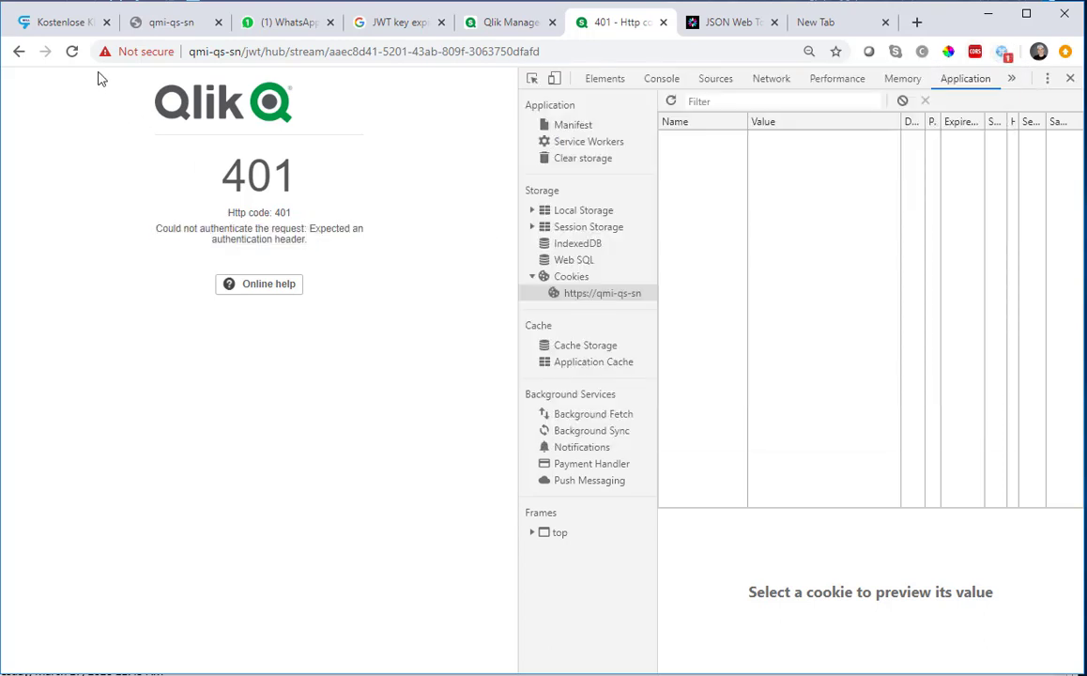
pyautogui.click(72, 51)
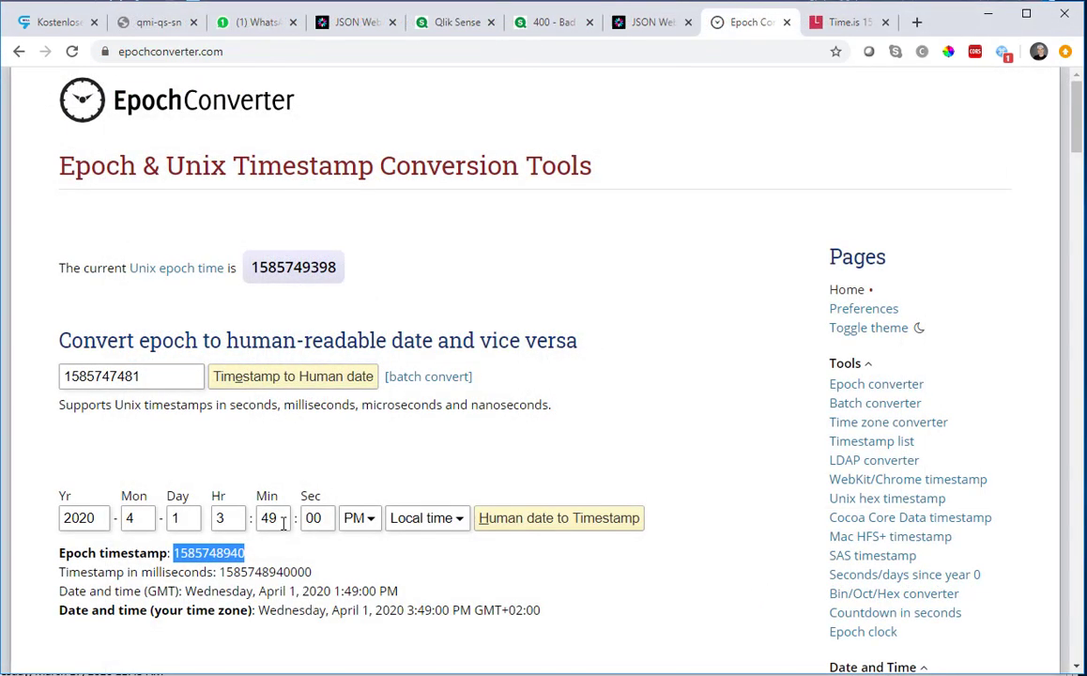
pyautogui.press('super+alt+d')
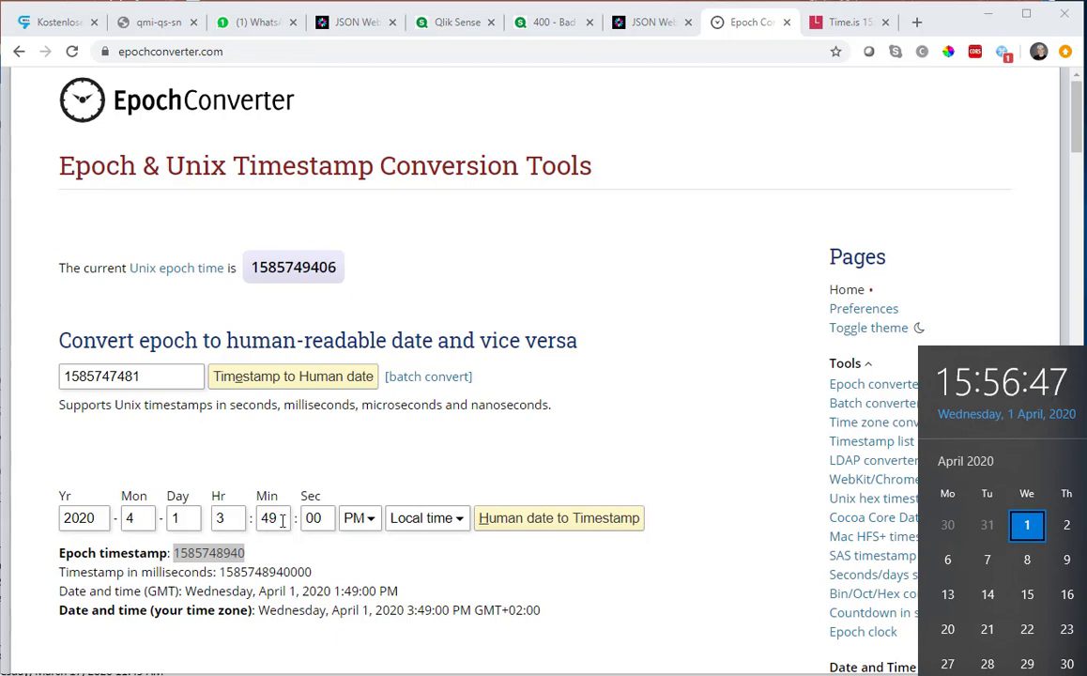
pyautogui.click(281, 522)
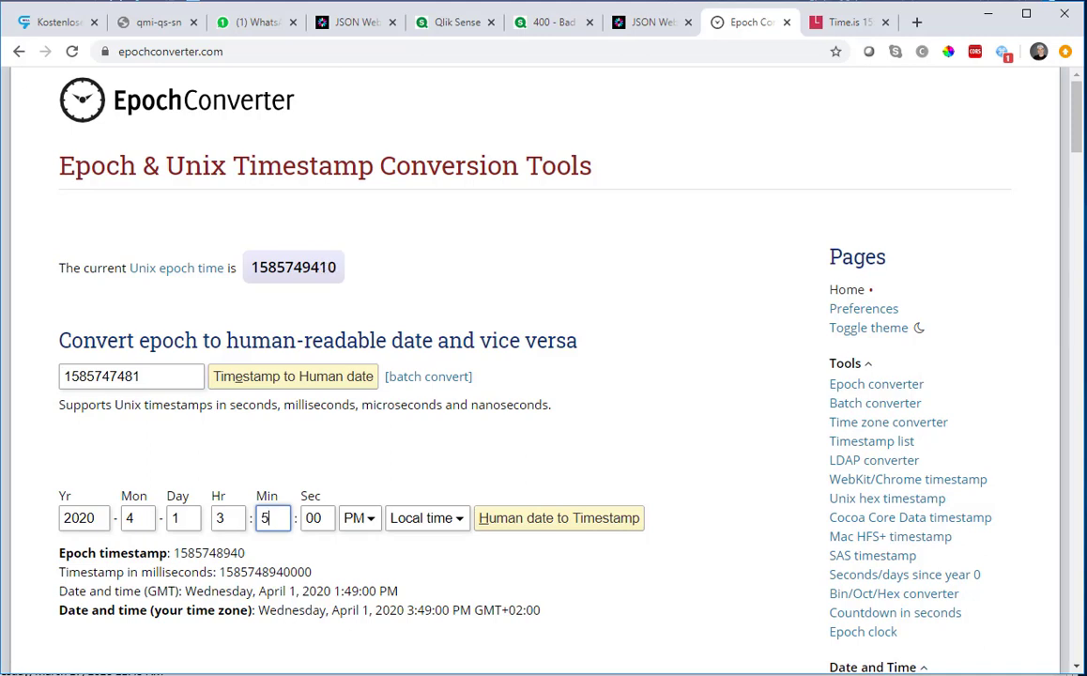
pyautogui.press('Tab')
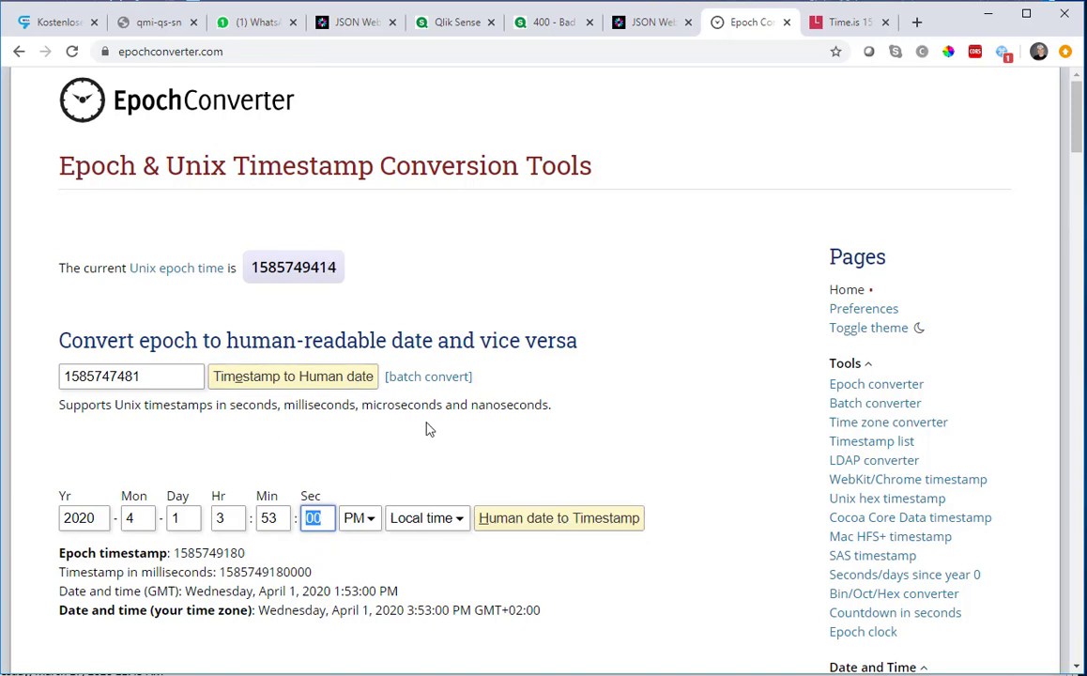
pyautogui.doubleClick(202, 552)
pyautogui.hotkey('ctrl', 'c')
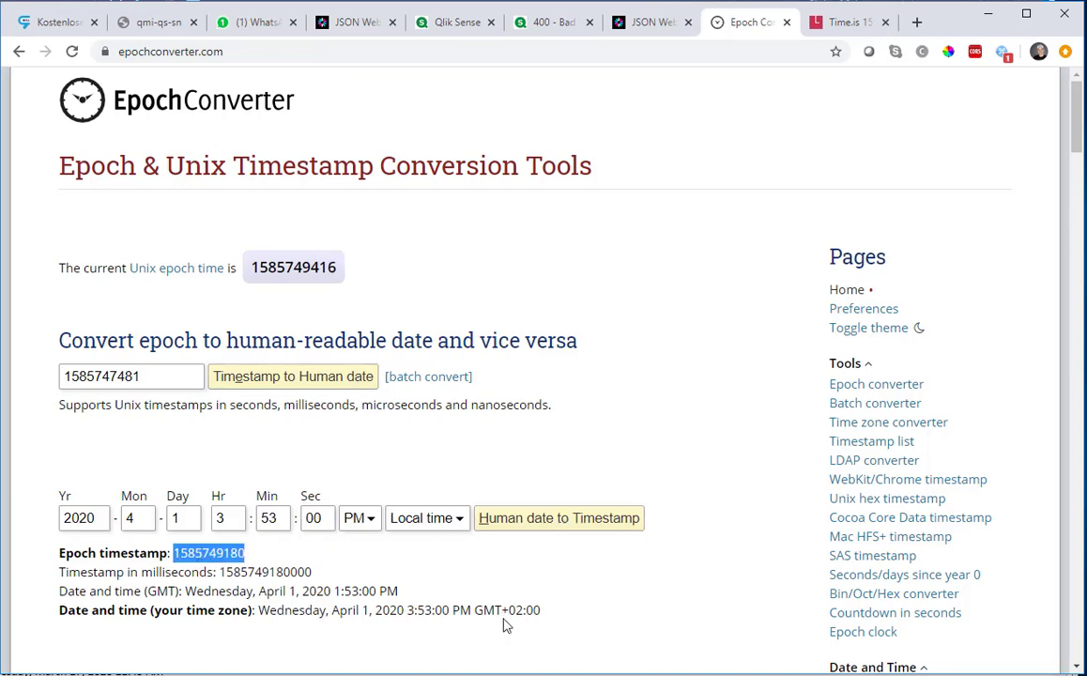
pyautogui.click(647, 21)
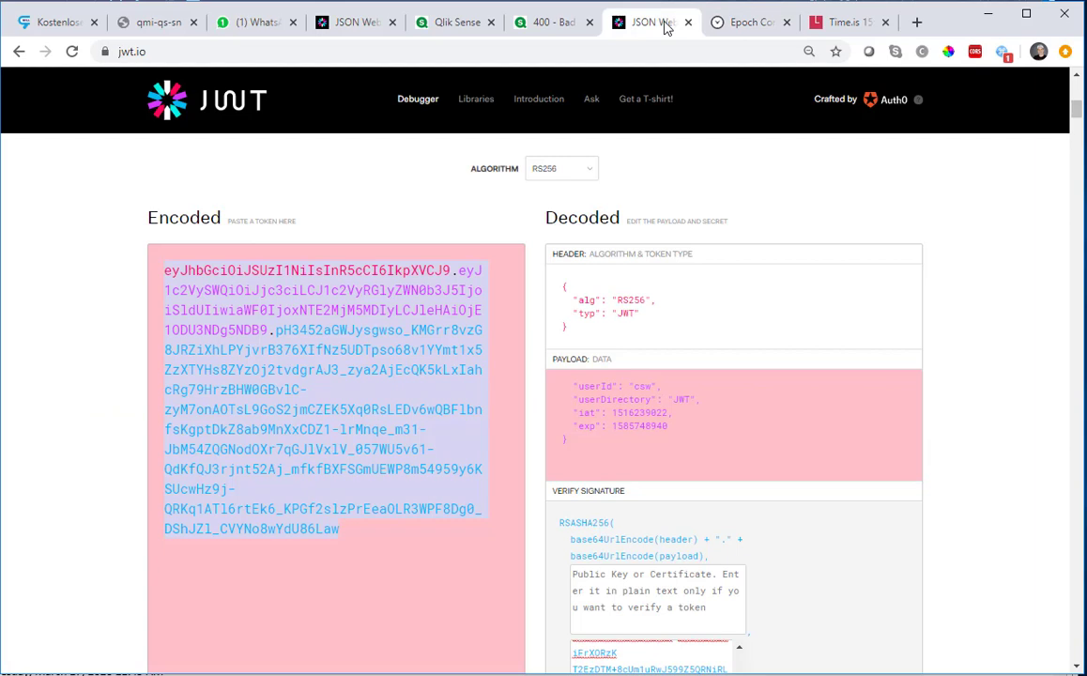
pyautogui.doubleClick(637, 426)
pyautogui.hotkey('ctrl', 'v')
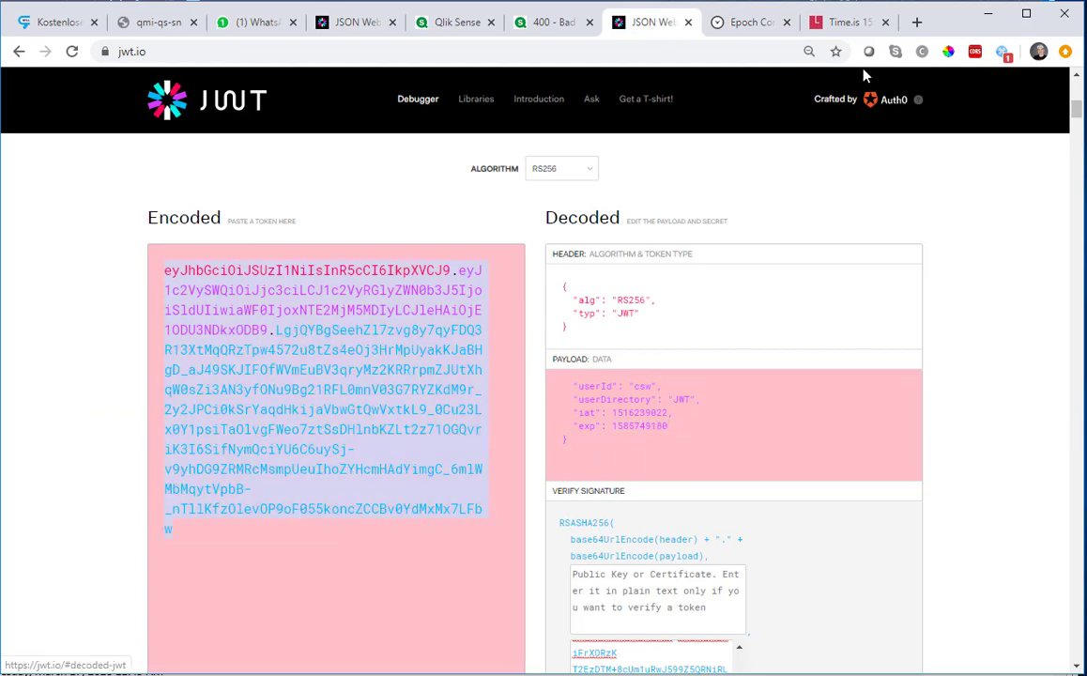
pyautogui.click(540, 27)
pyautogui.click(1003, 54)
# - Put the new token after Bearer in the last Authorization header and reload the hub
pyautogui.click(872, 318)
pyautogui.press('End')
pyautogui.hotkey('shift', 'Home')
pyautogui.hotkey('ctrl', 'shift', 'Right')
pyautogui.press('BackSpace')
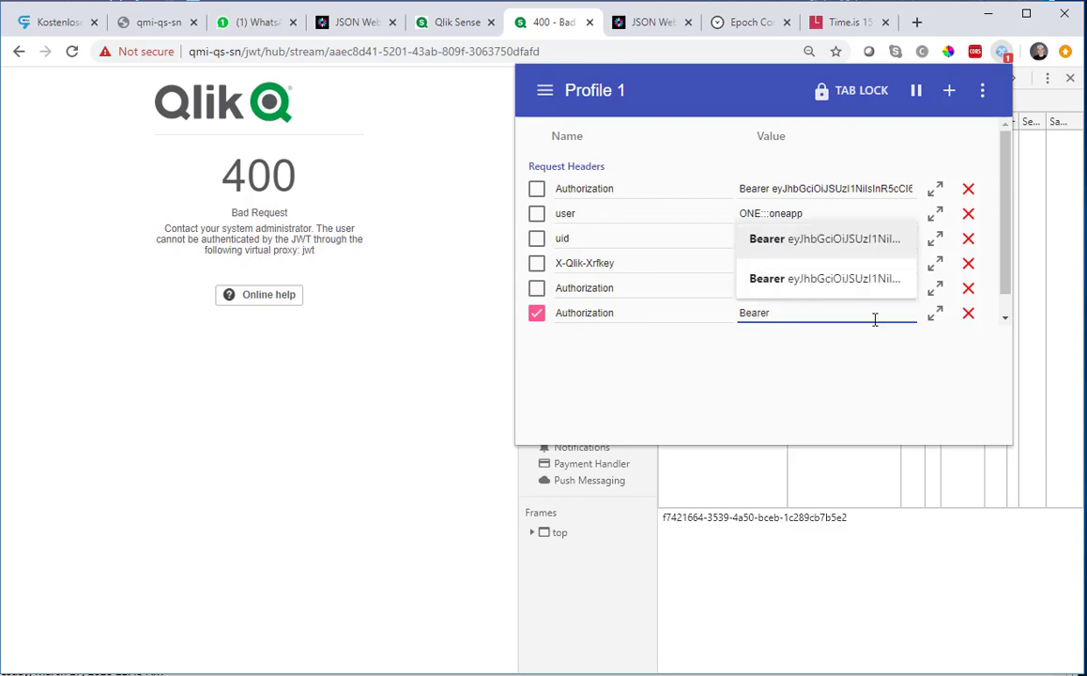
pyautogui.hotkey('ctrl', 'v')
pyautogui.press('Tab')
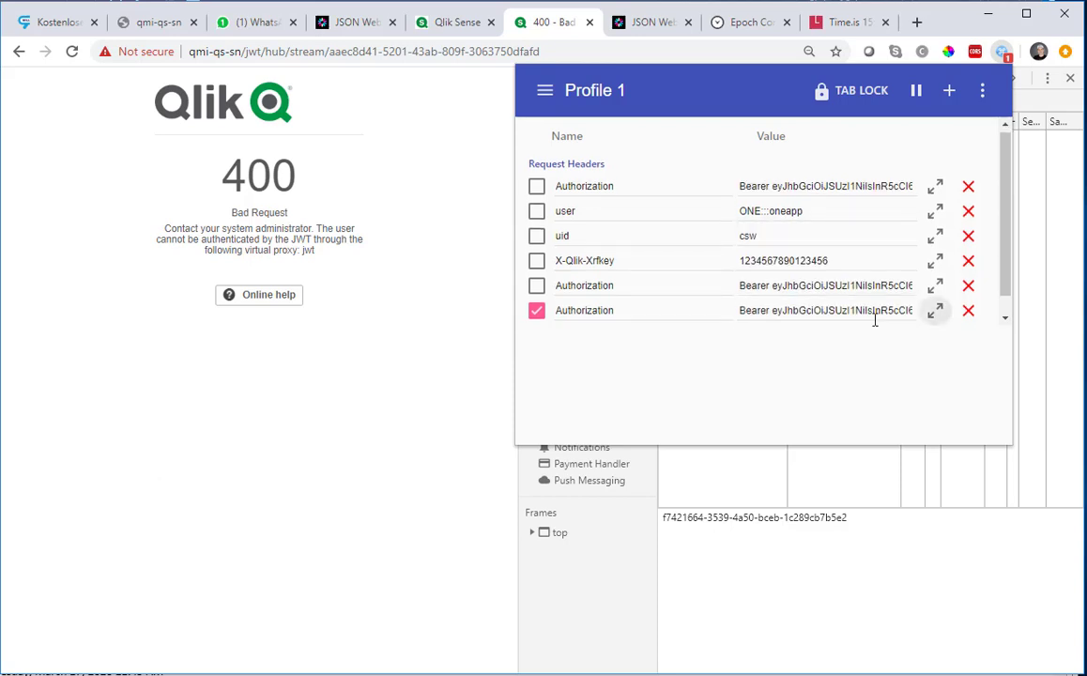
pyautogui.click(72, 50)
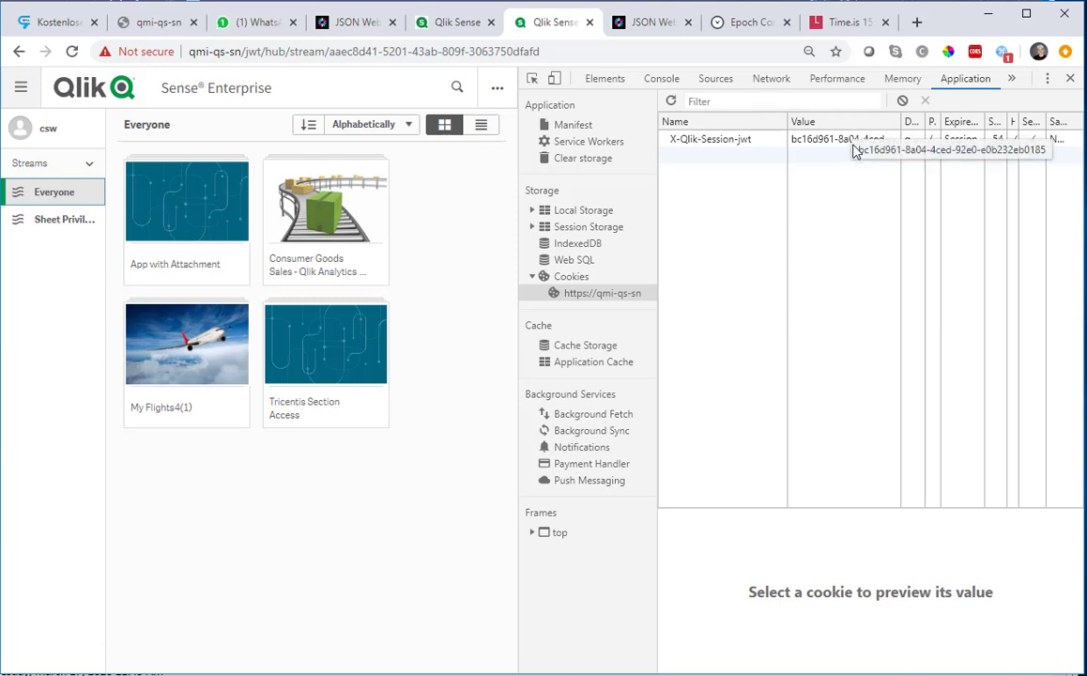
# - After the token expires, toggle the last Authorization header off and on with reloads, getting 400 Bad Request
pyautogui.press('super+alt+d')
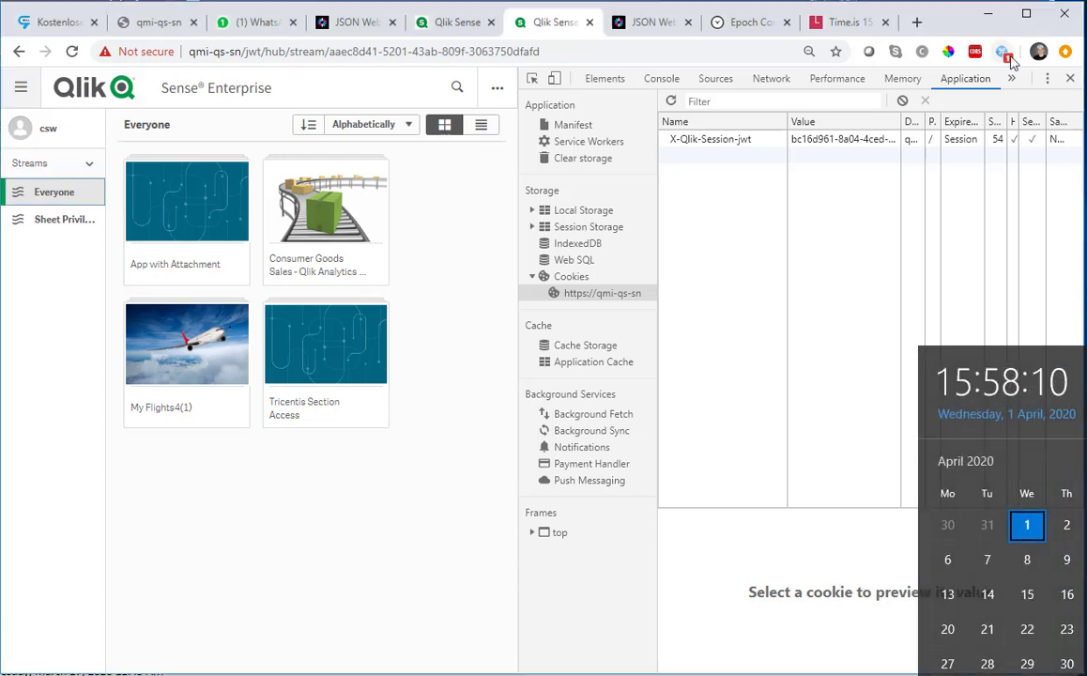
pyautogui.click(1003, 50)
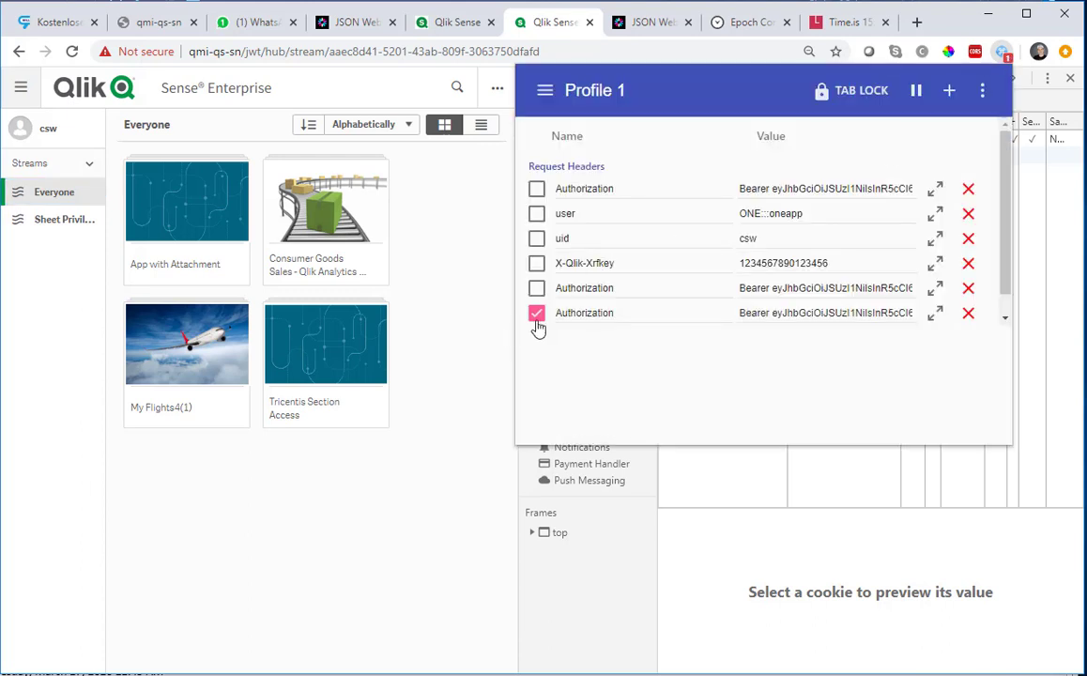
pyautogui.click(536, 312)
pyautogui.click(72, 52)
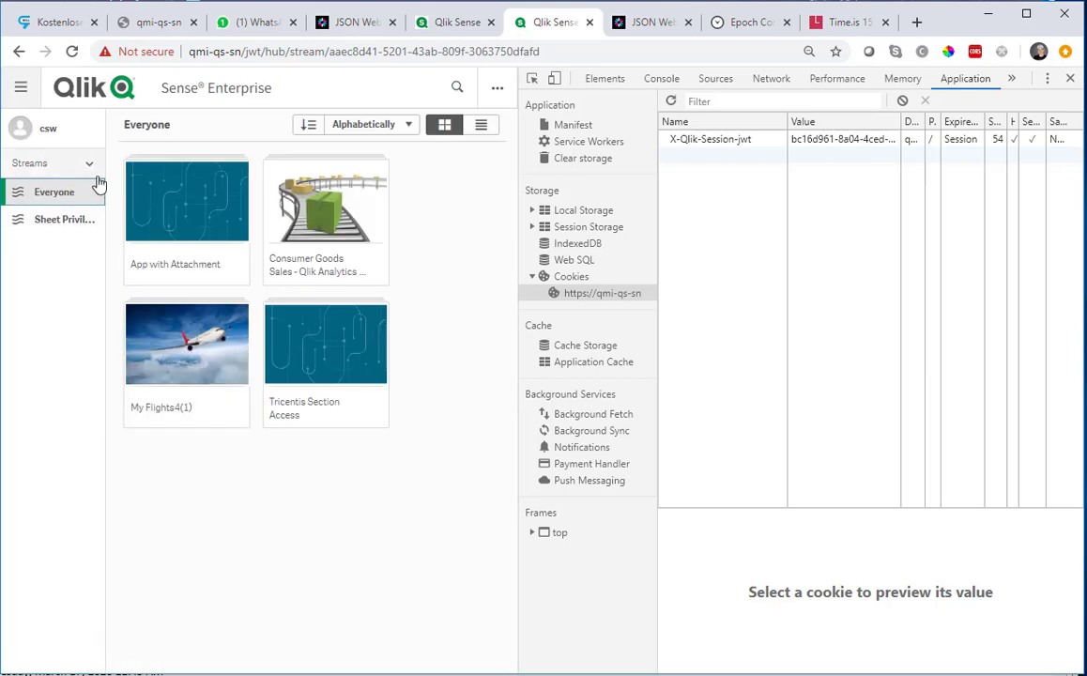
pyautogui.click(1000, 52)
pyautogui.click(534, 314)
pyautogui.click(61, 308)
pyautogui.click(73, 51)
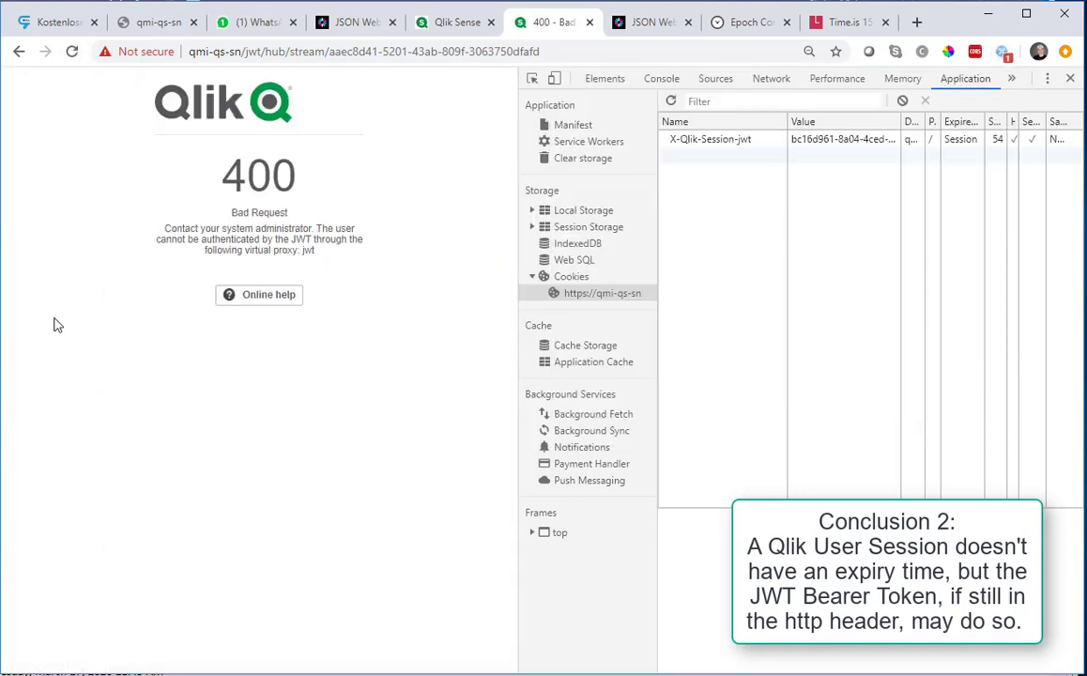